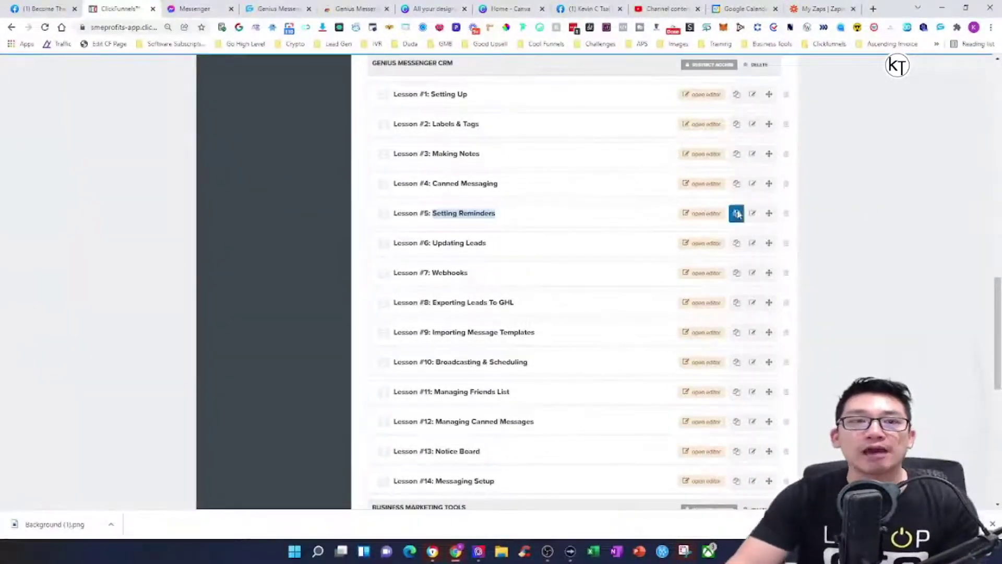
Switch from the ClickFunnels lesson list to the contact's Messenger conversation
{"action": "left_click", "coordinate": [193, 8]}
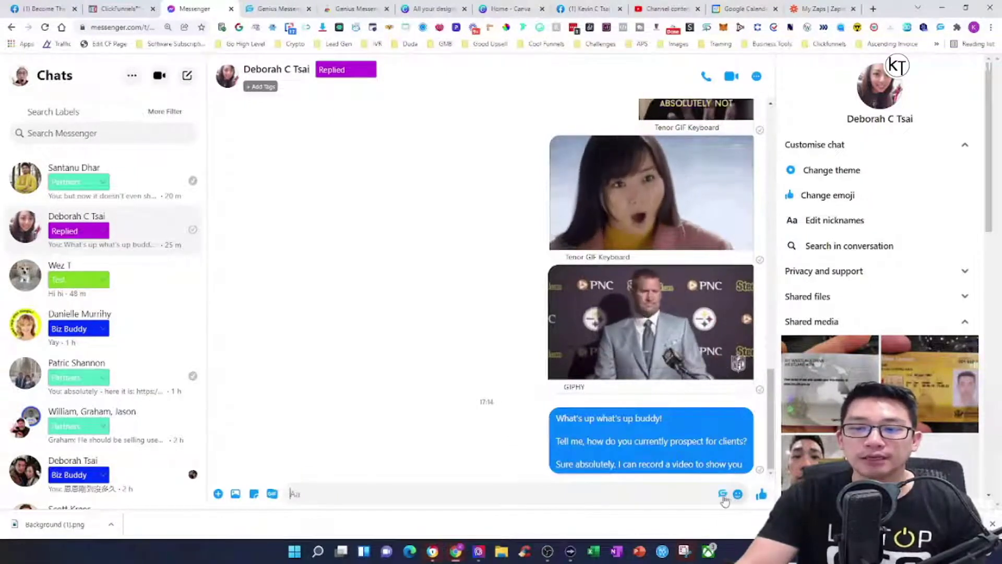
Open Genius Messenger's Set Notification form for this chat after viewing the notes and templates
{"action": "left_click", "coordinate": [723, 495]}
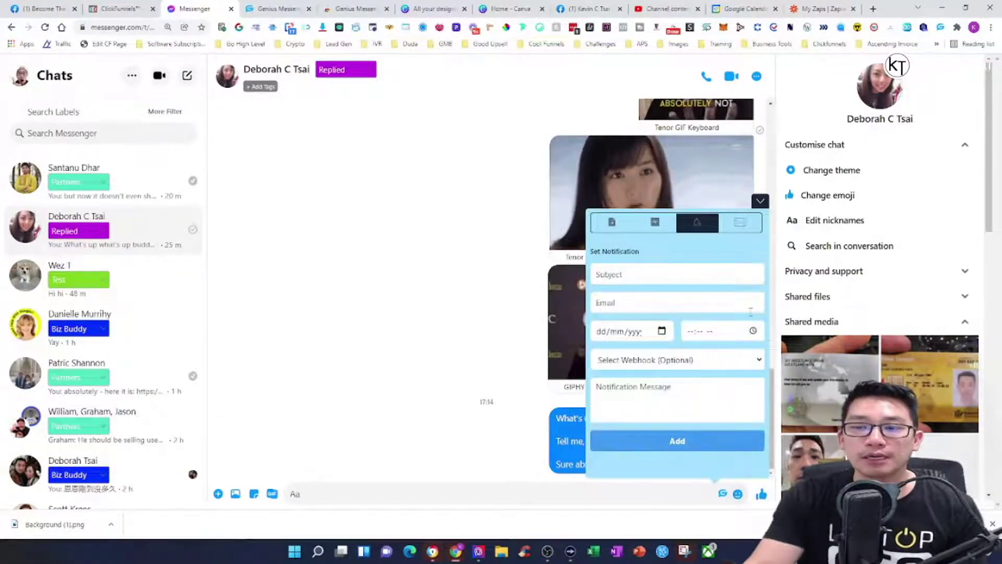
{"action": "left_click", "coordinate": [626, 226]}
{"action": "left_click", "coordinate": [655, 226]}
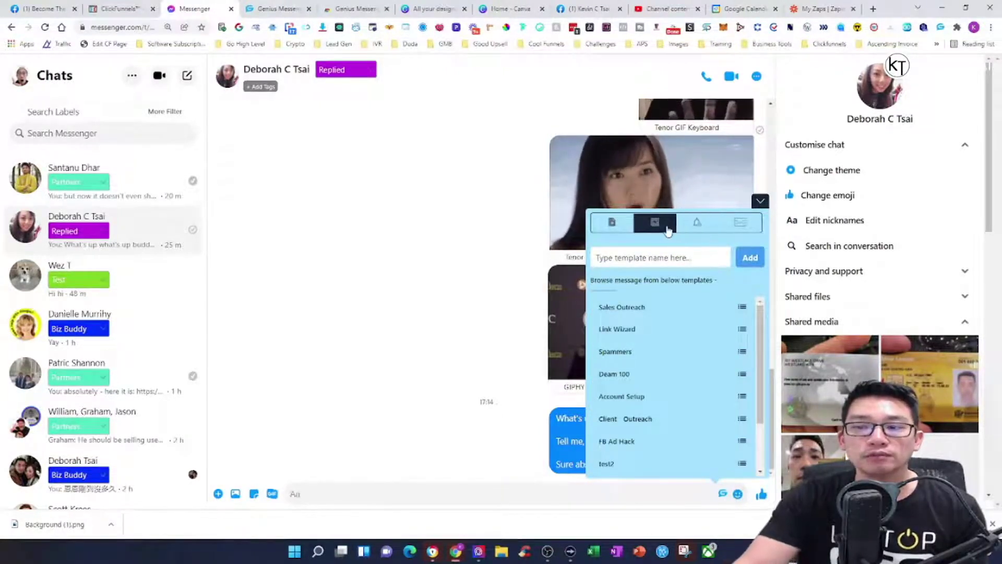
{"action": "left_click", "coordinate": [699, 228]}
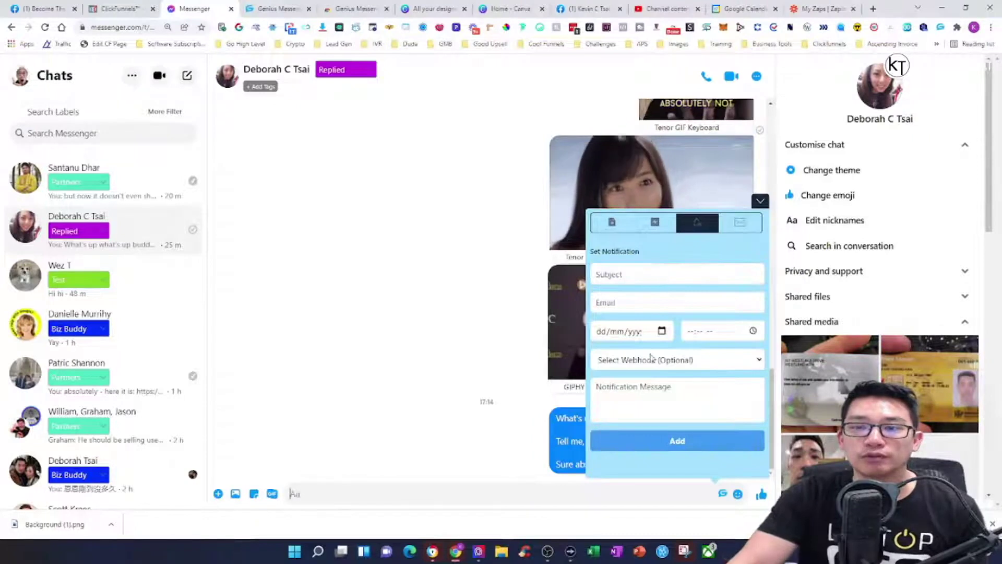
{"action": "left_click", "coordinate": [631, 274]}
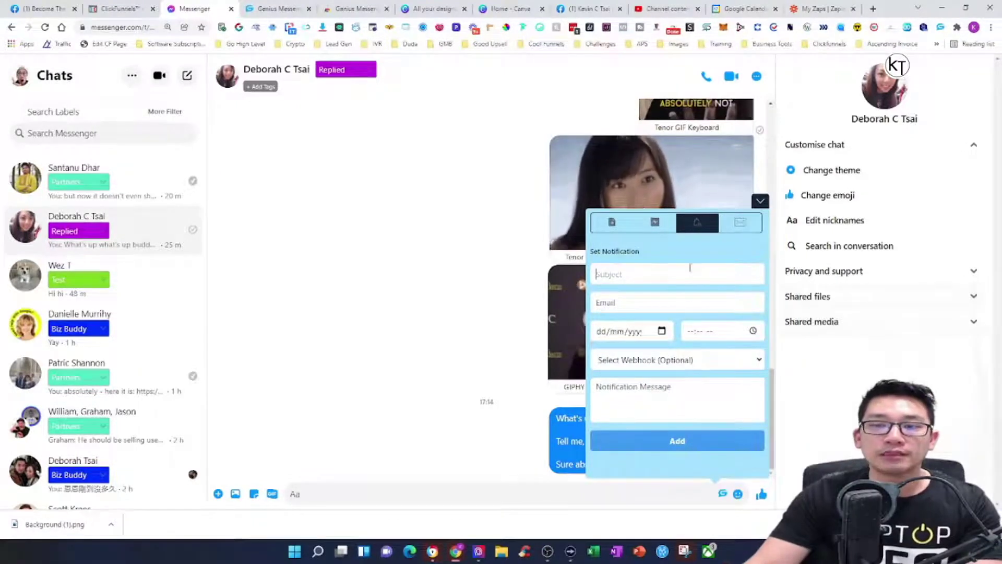
Enter the reminder subject 'Follow up call next week'
{"action": "type", "text": "Fol"}
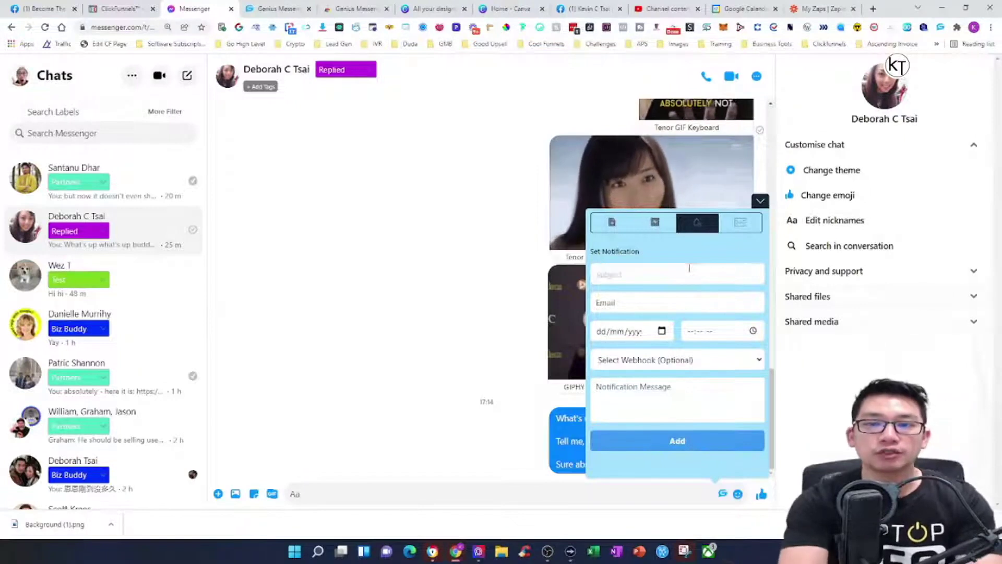
{"action": "type", "text": "low up"}
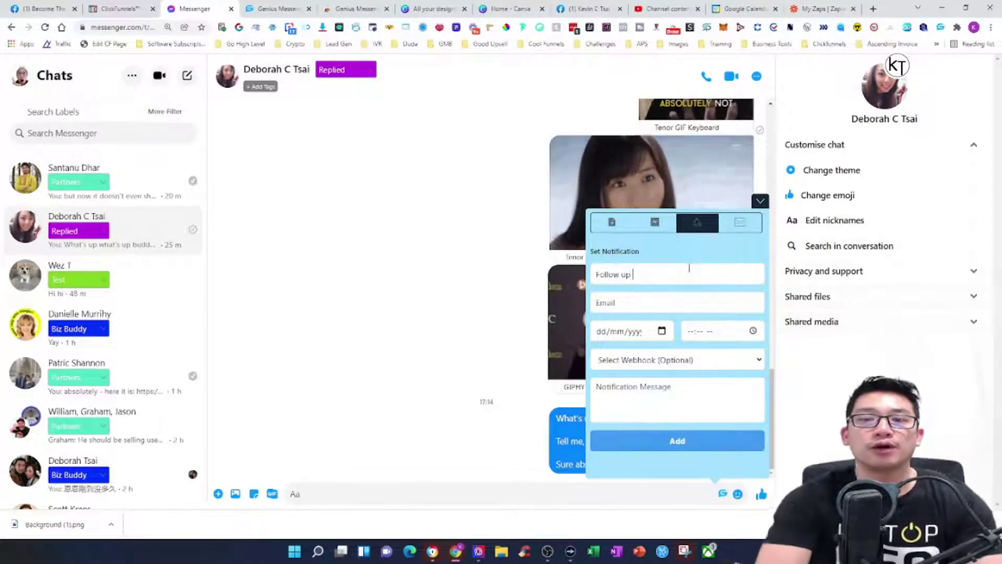
{"action": "type", "text": " with"}
{"action": "key", "text": "BackSpace"}
{"action": "key", "text": "BackSpace"}
{"action": "key", "text": "BackSpace"}
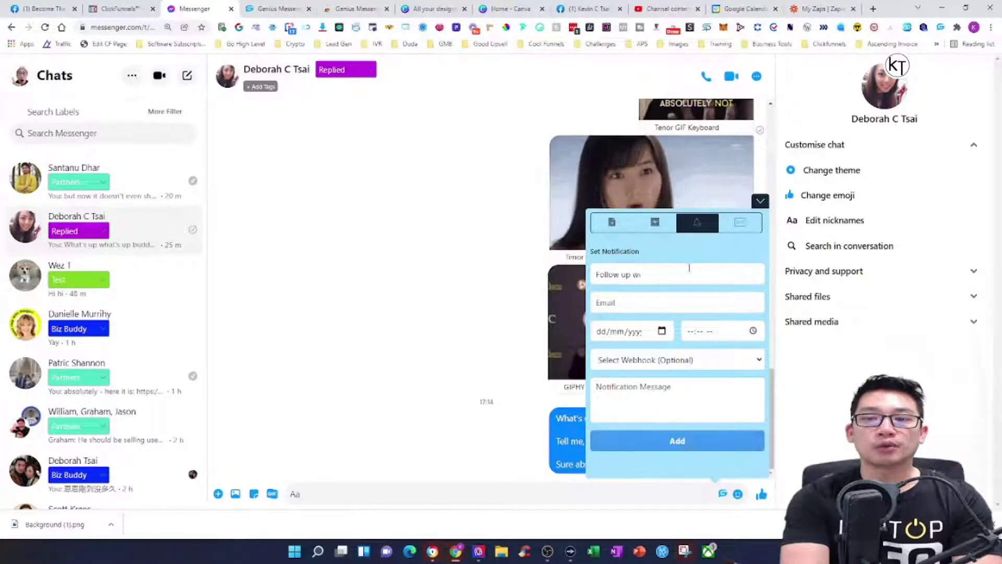
{"action": "type", "text": "call next week 1//"}
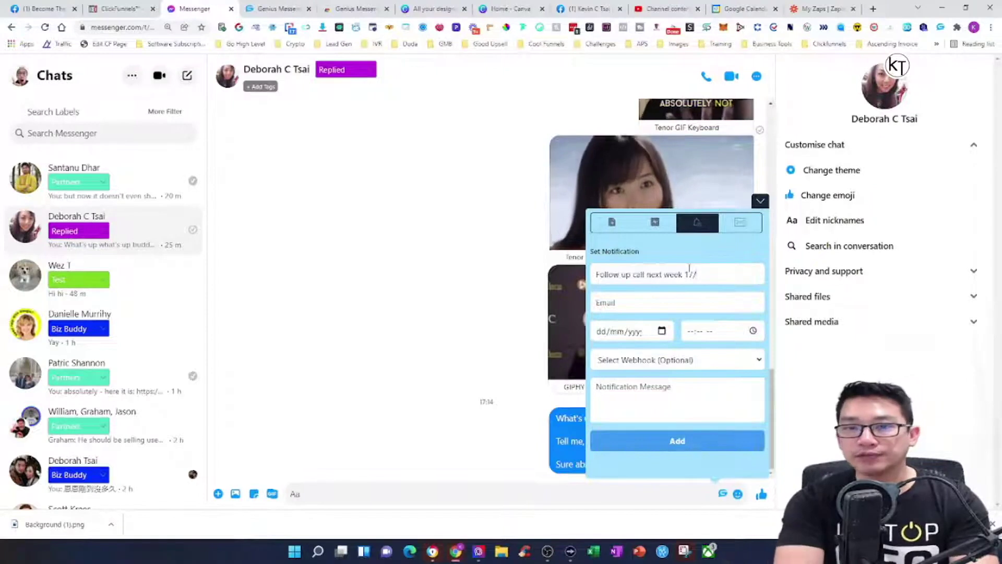
{"action": "type", "text": " 17/11"}
{"action": "key", "text": "BackSpace"}
{"action": "key", "text": "BackSpace"}
{"action": "key", "text": "BackSpace"}
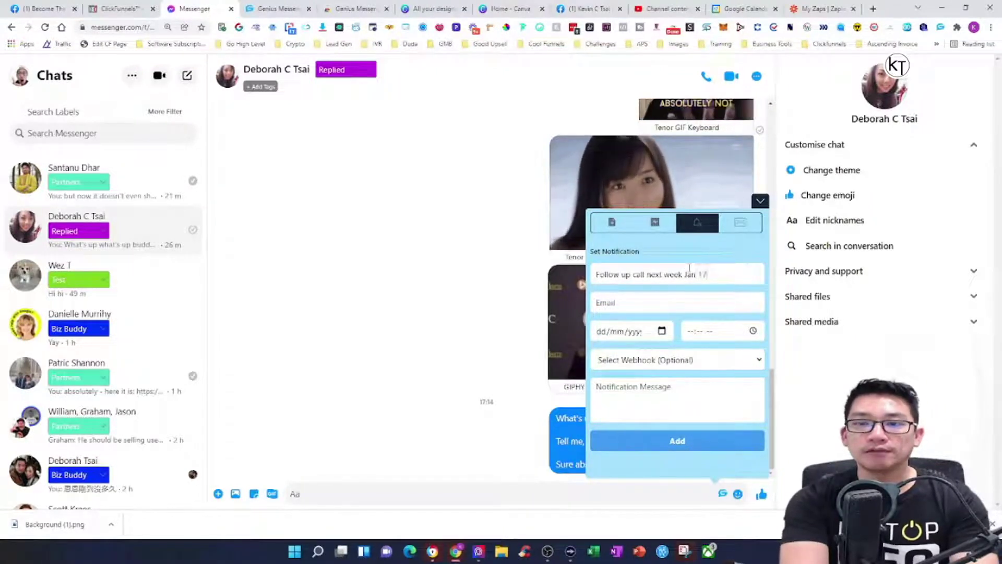
Fill in the contact's email and set the reminder date to 24/01/2022
{"action": "left_click", "coordinate": [656, 302]}
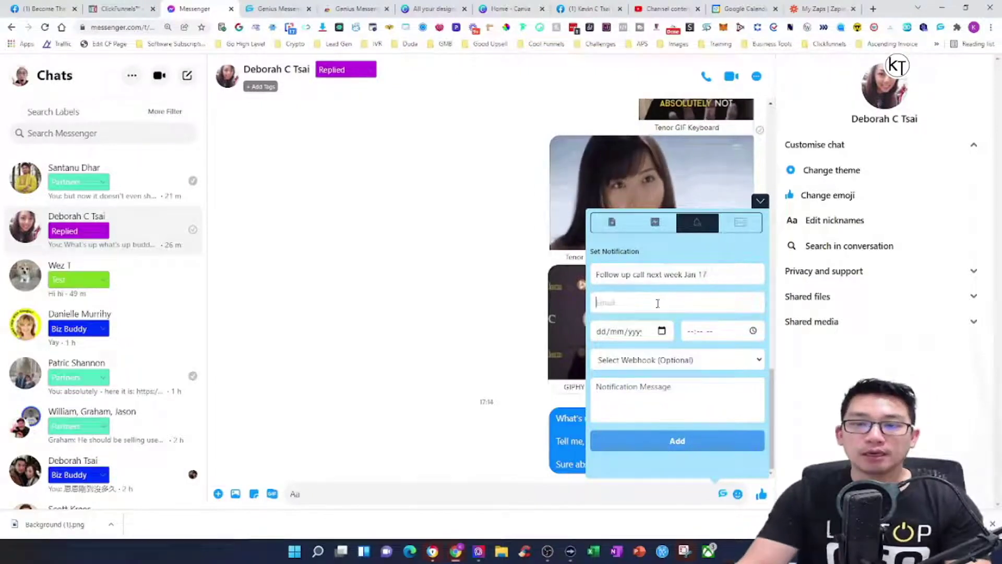
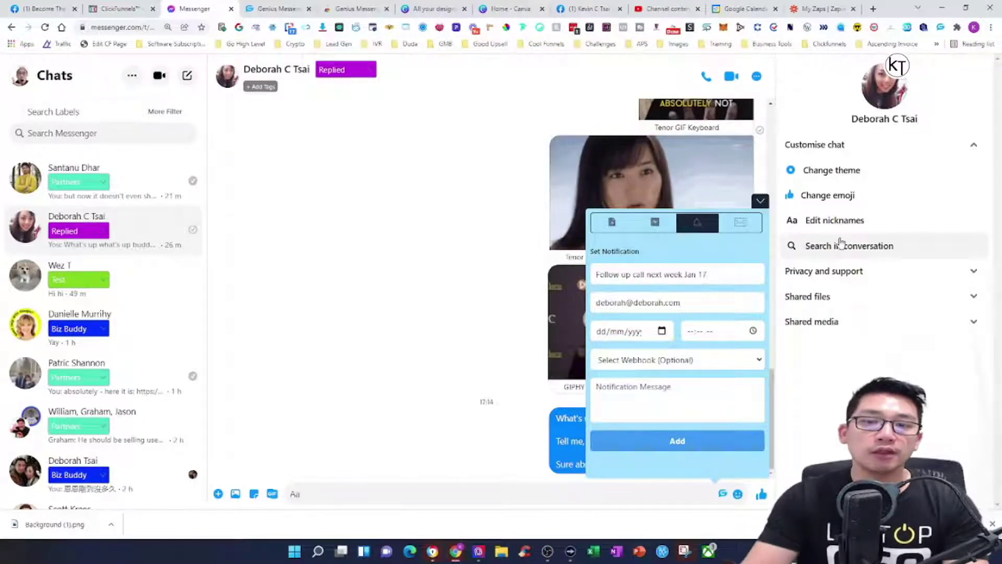
{"action": "left_click", "coordinate": [662, 330]}
{"action": "left_click", "coordinate": [605, 440]}
Fix the subject to read 'Follow up call next week Jan 24'
{"action": "left_click", "coordinate": [712, 275]}
{"action": "key", "text": "BackSpace"}
{"action": "key", "text": "BackSpace"}
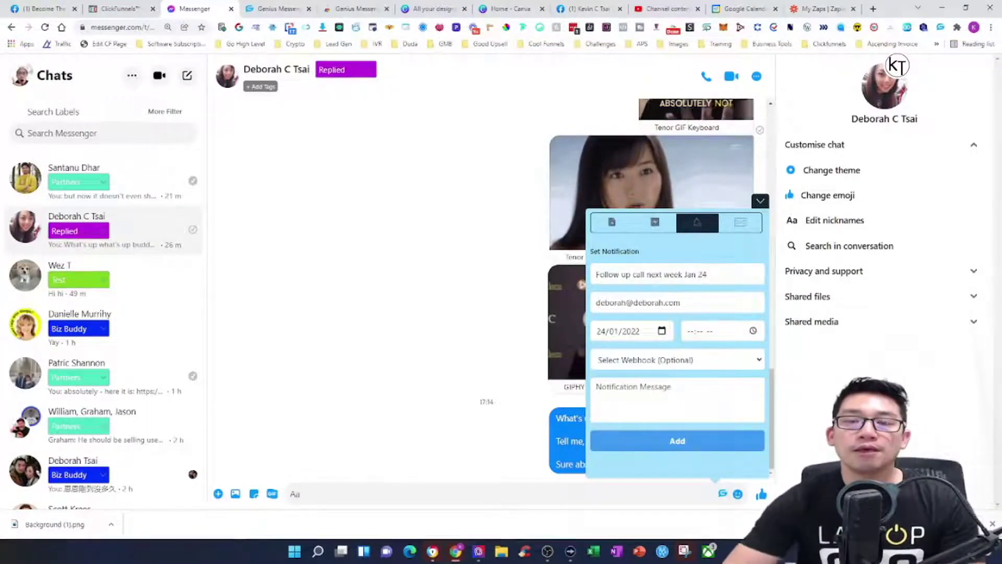
{"action": "type", "text": "24"}
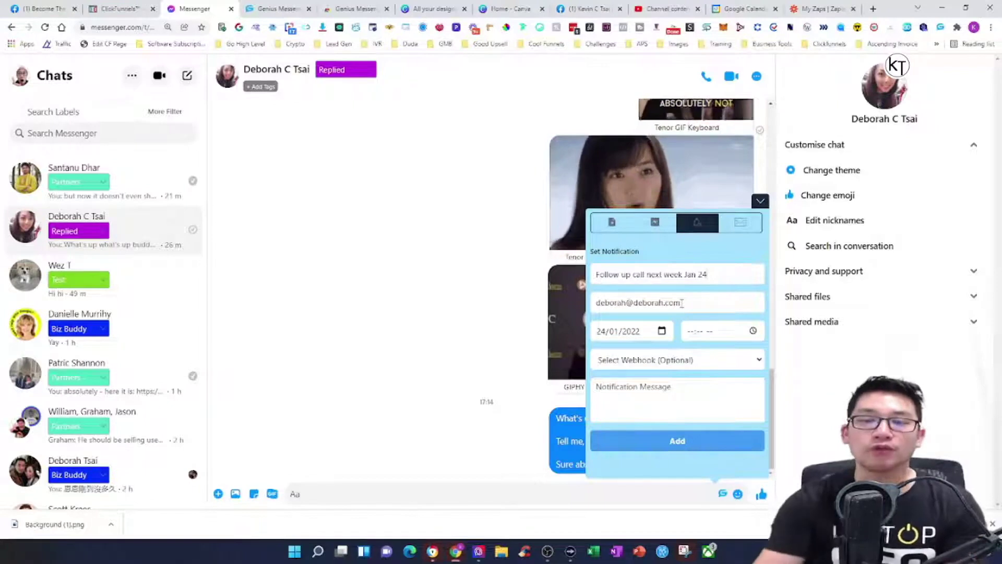
{"action": "left_click", "coordinate": [753, 331]}
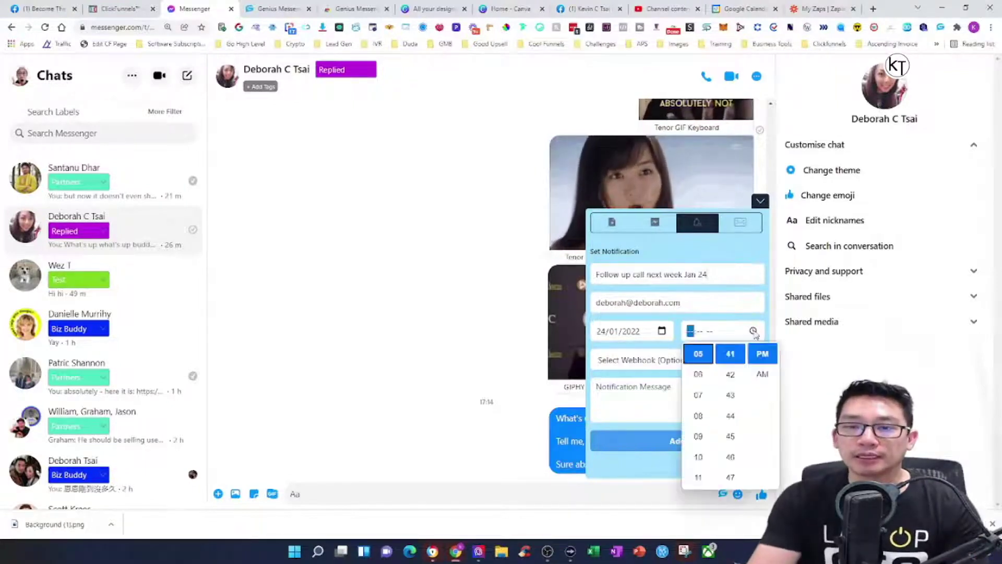
Set the reminder time to 08:41 PM and route it to the Zap Calendar webhook
{"action": "left_click", "coordinate": [698, 416]}
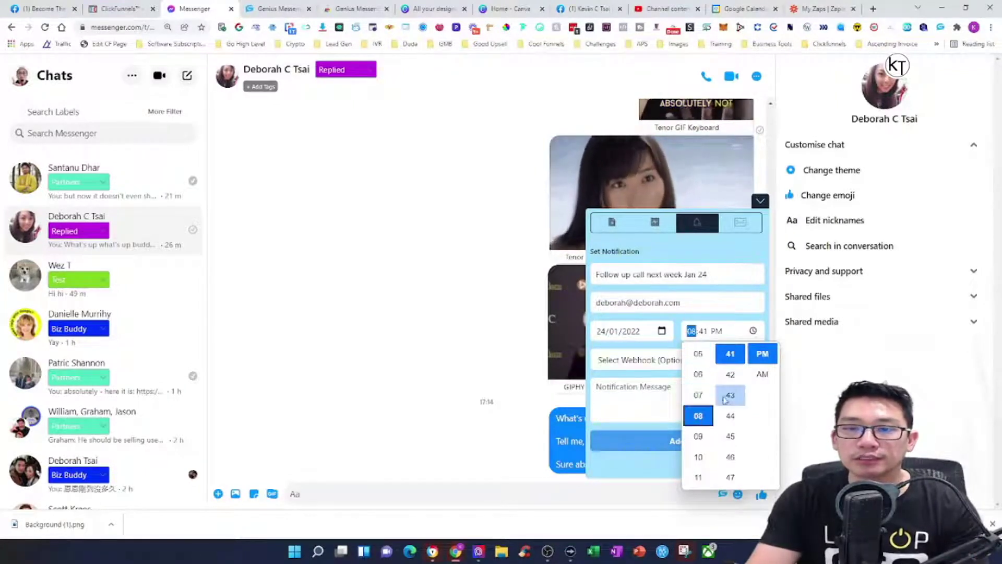
{"action": "left_click", "coordinate": [734, 319]}
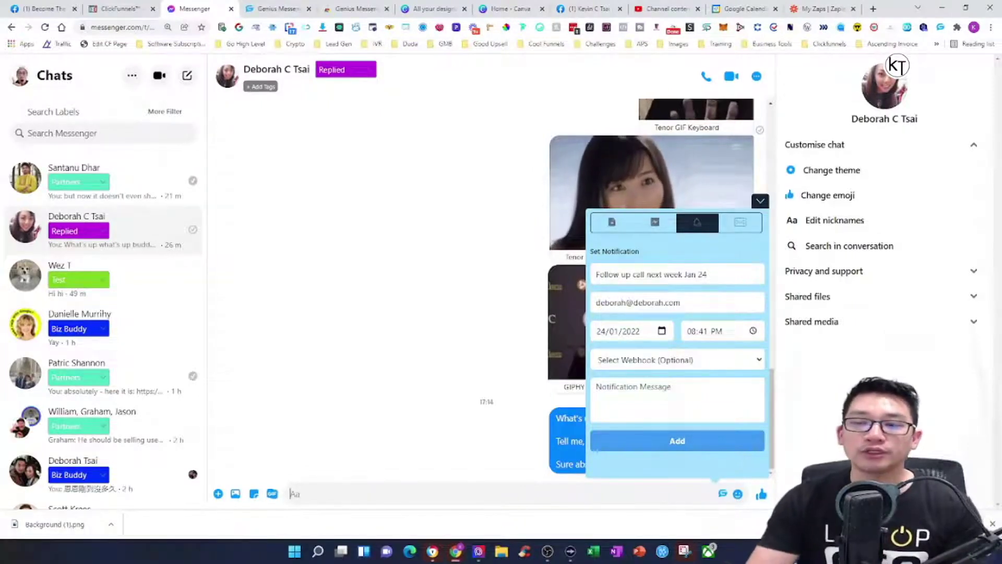
{"action": "left_click", "coordinate": [732, 361]}
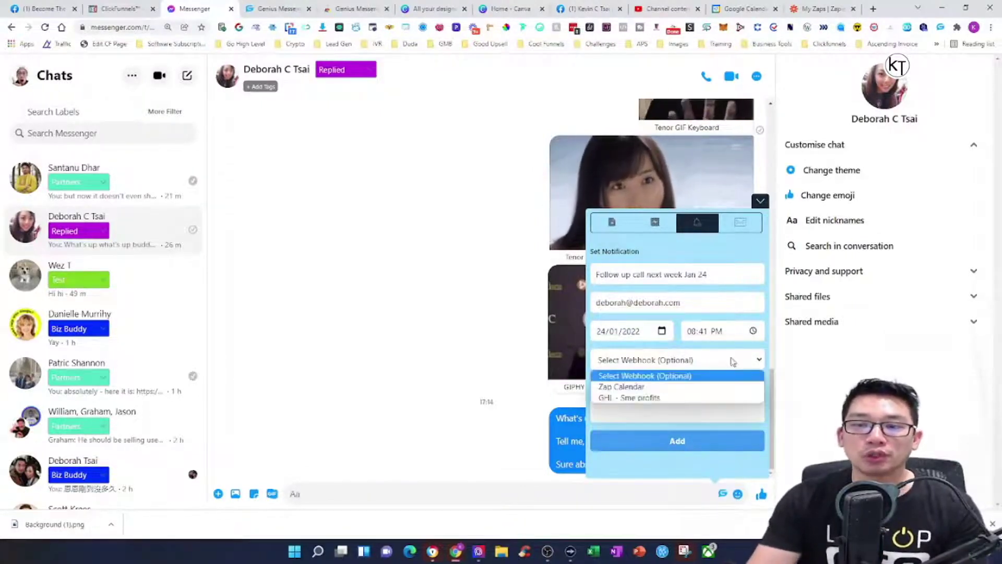
{"action": "left_click", "coordinate": [677, 376]}
{"action": "left_click", "coordinate": [696, 362]}
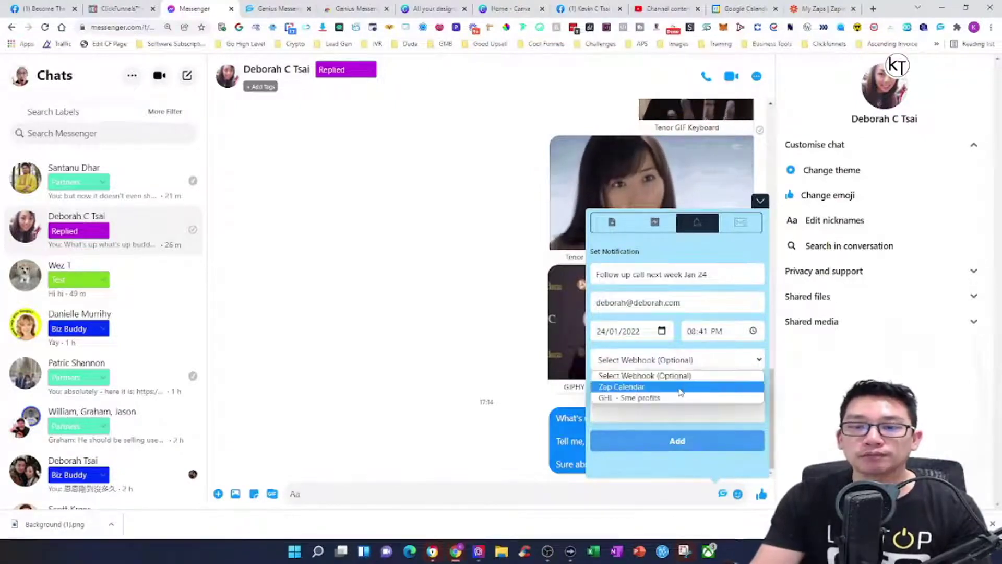
{"action": "left_click", "coordinate": [678, 386]}
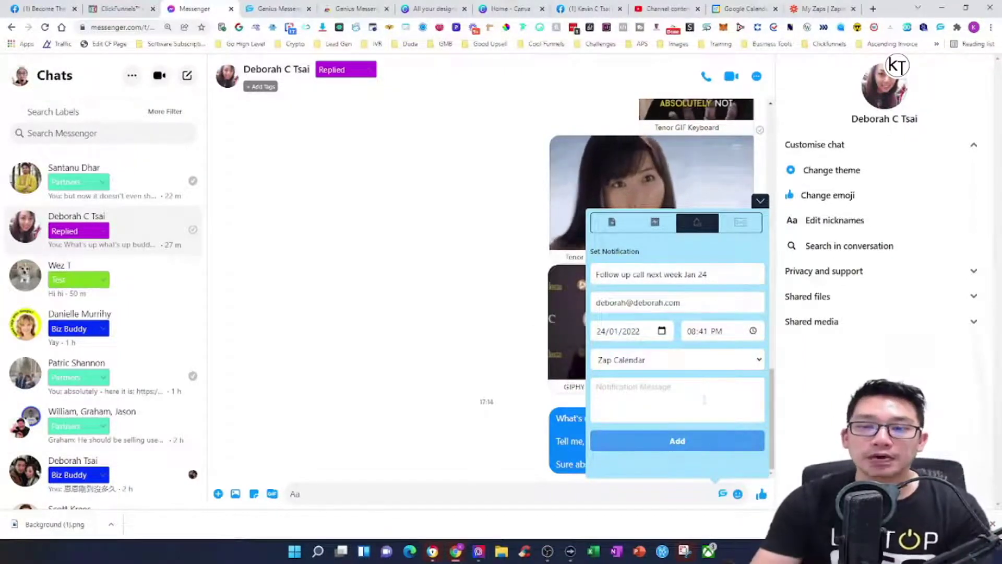
Add the reminder with message 'Follow Up - she is very interested!', then check Google Calendar
{"action": "type", "text": "Follow Up - she is very interested!"}
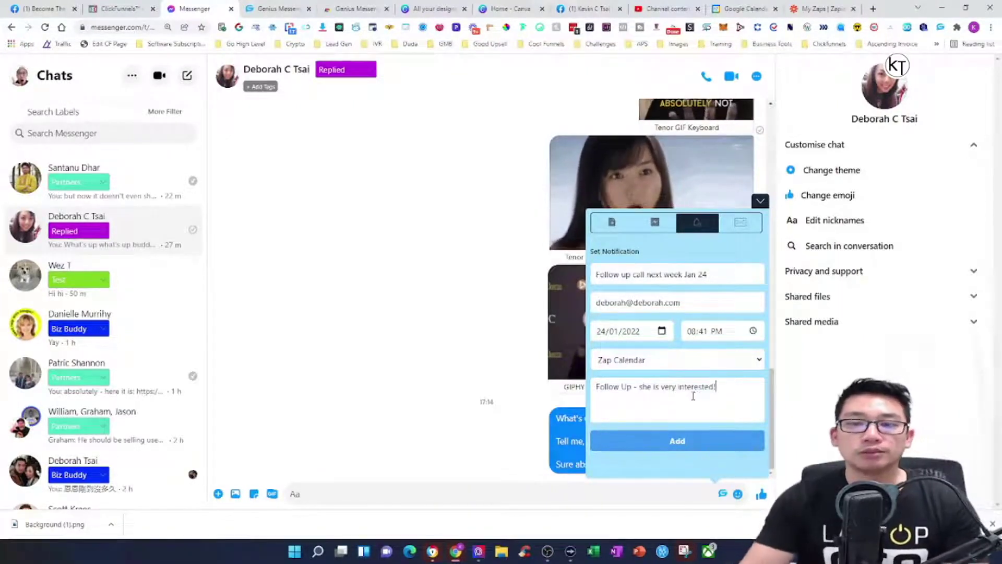
{"action": "left_click", "coordinate": [679, 441]}
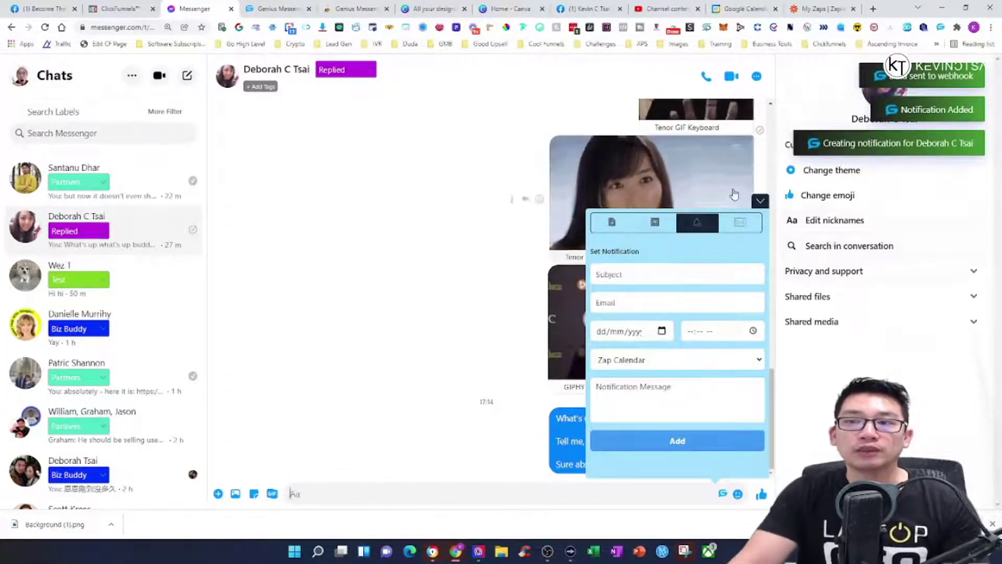
{"action": "left_click", "coordinate": [761, 202]}
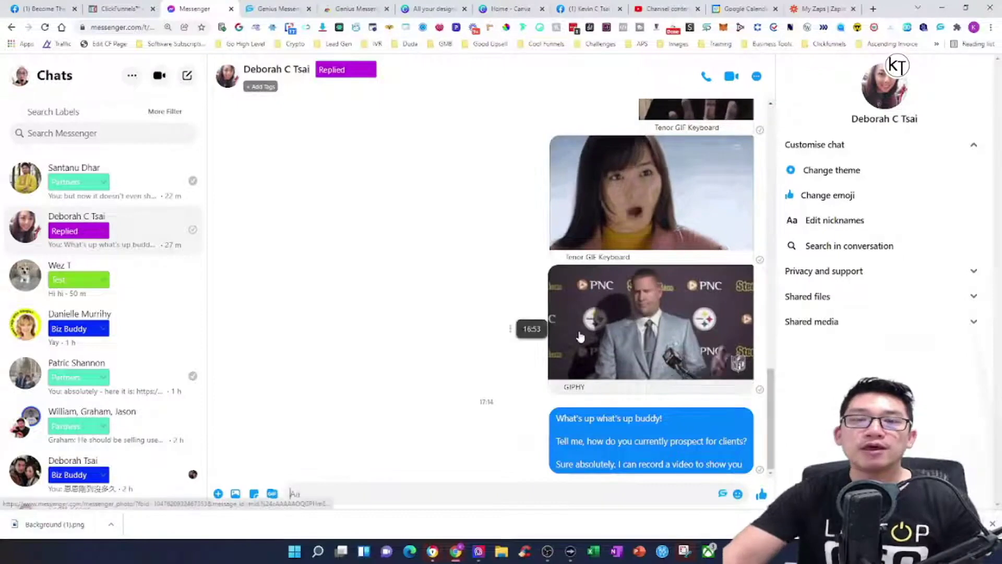
{"action": "left_click", "coordinate": [739, 10]}
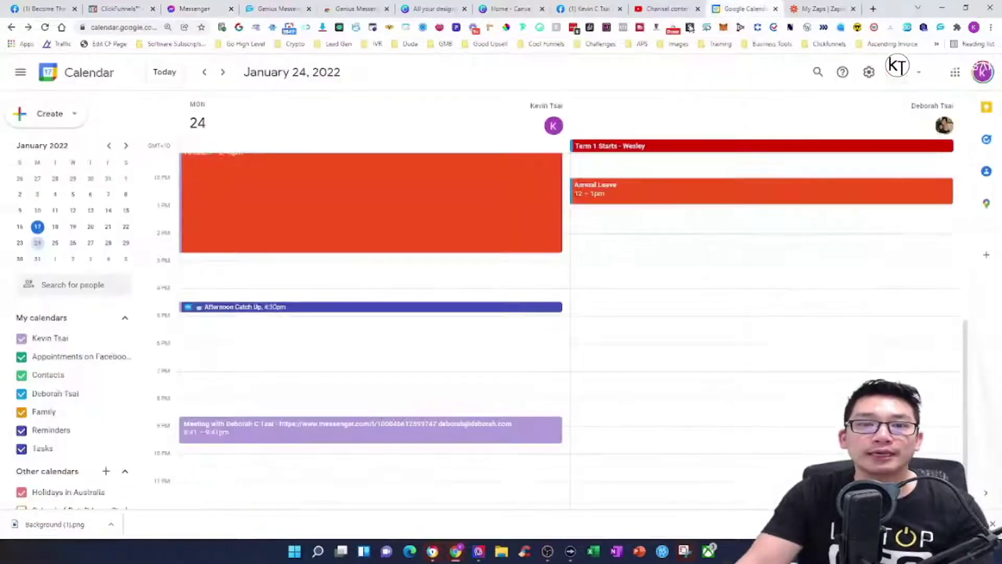
{"action": "left_click", "coordinate": [45, 27]}
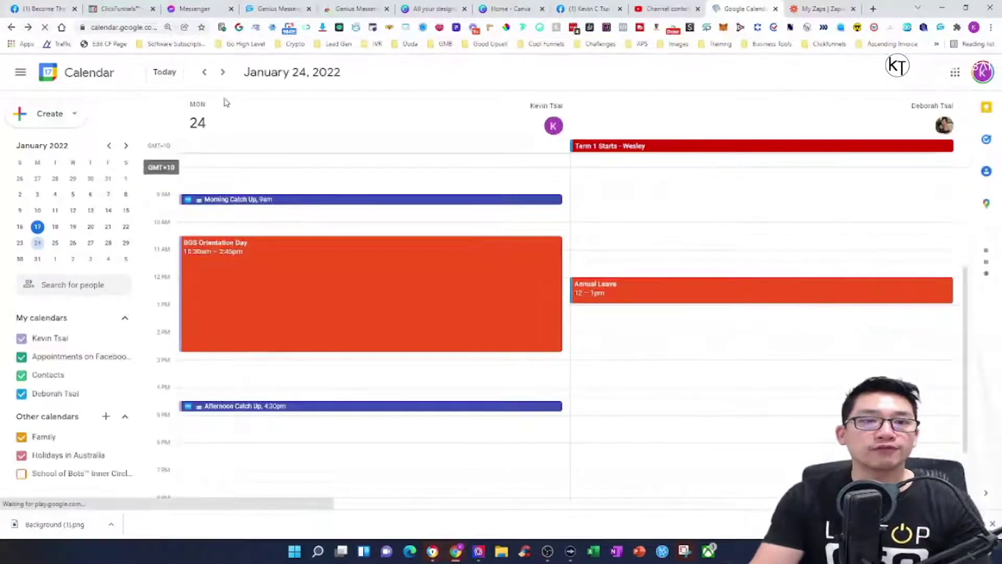
{"action": "scroll", "coordinate": [443, 199], "scroll_direction": "down", "scroll_amount": 2}
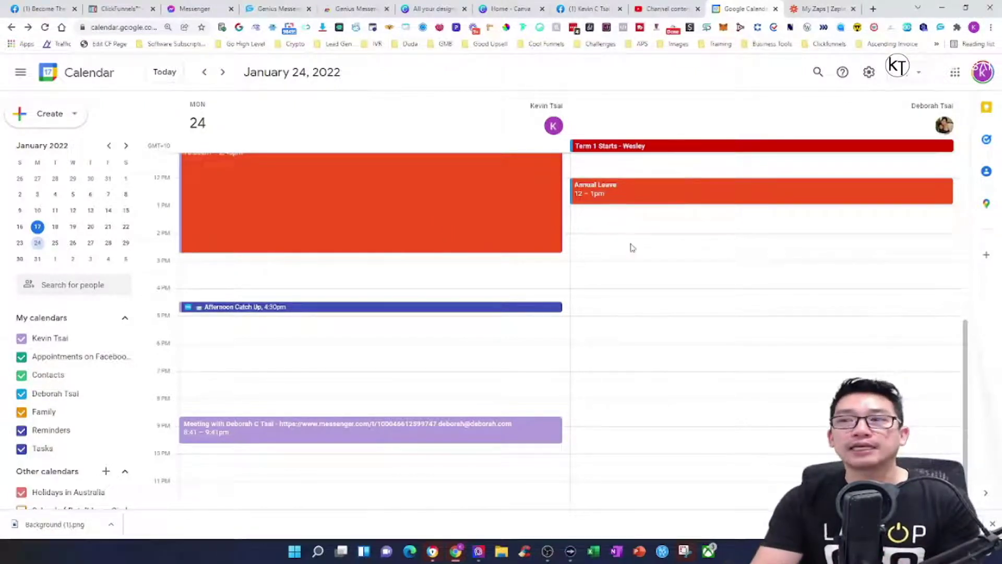
{"action": "left_click", "coordinate": [194, 8]}
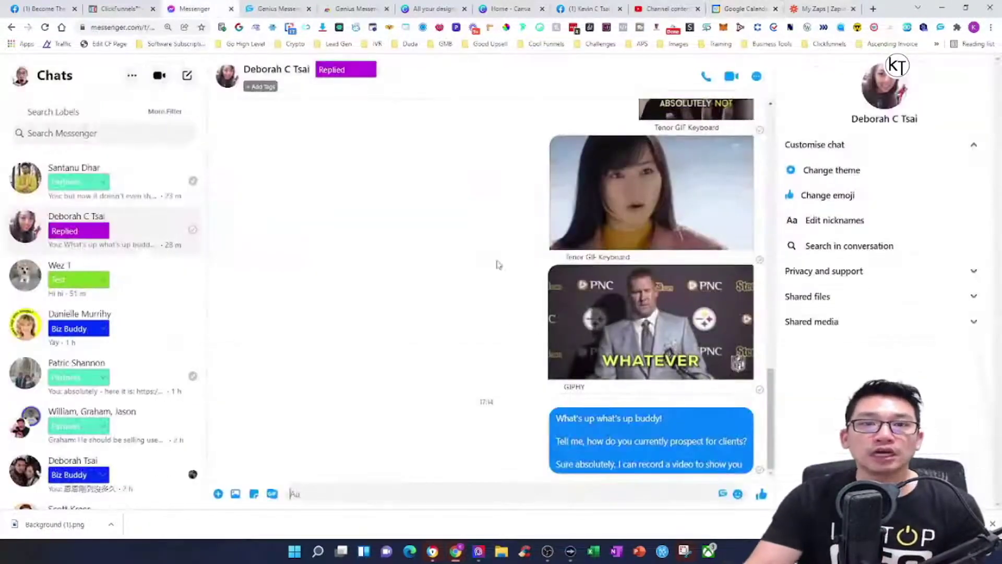